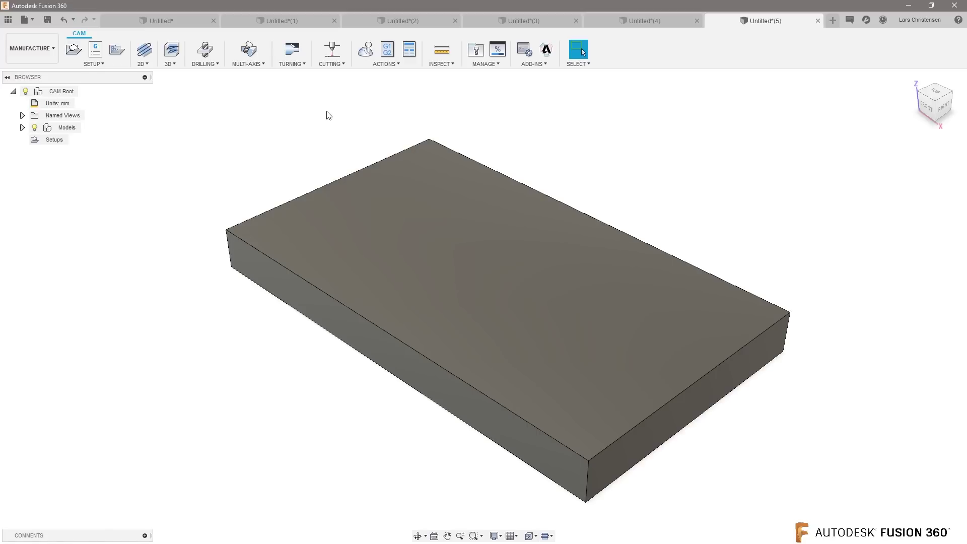
Create a milling setup for the rectangular plate with the default stock and coordinate system settings.
left_click(73, 49)
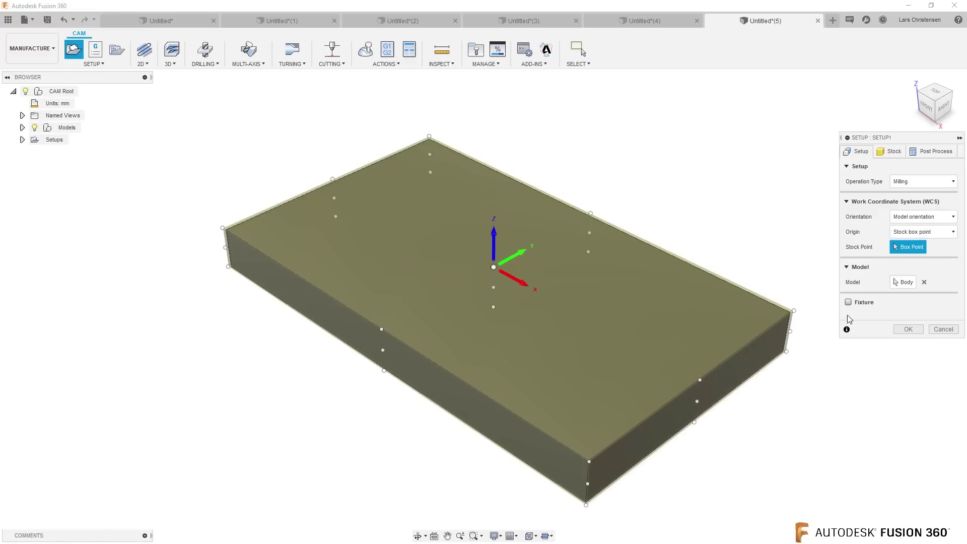
left_click(908, 328)
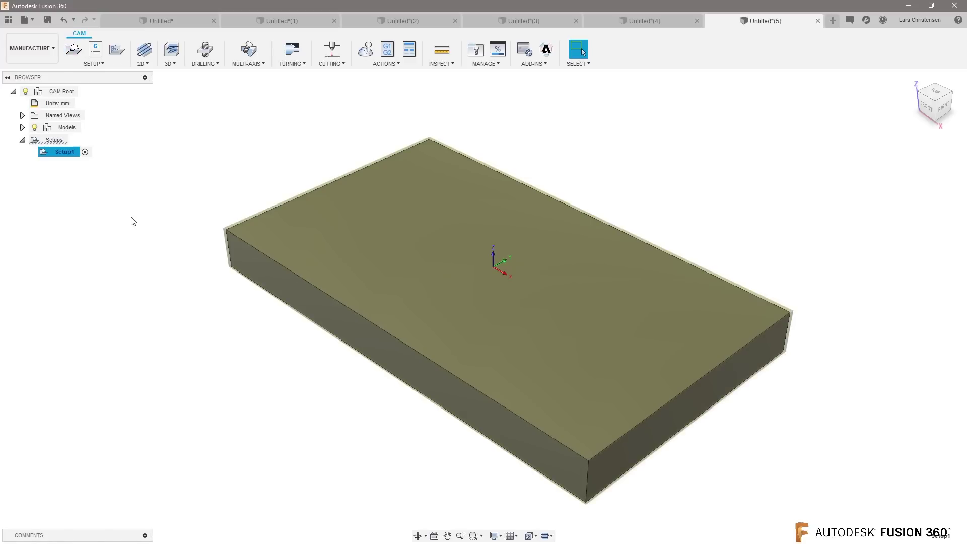
Start a 2D Contour operation using the 2 - Ø16 mm flat tool from the Tutorial - Metric library.
left_click(145, 63)
left_click(159, 113)
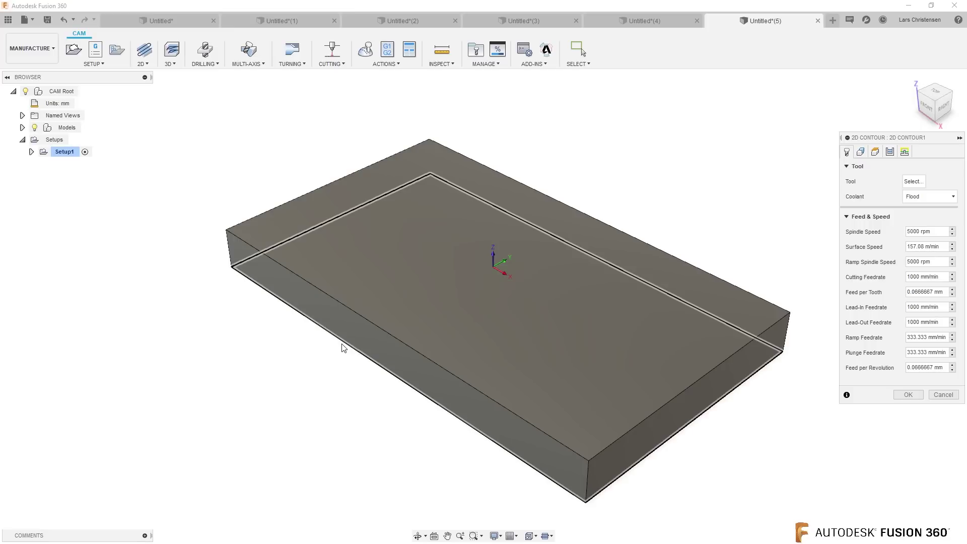
left_click(913, 181)
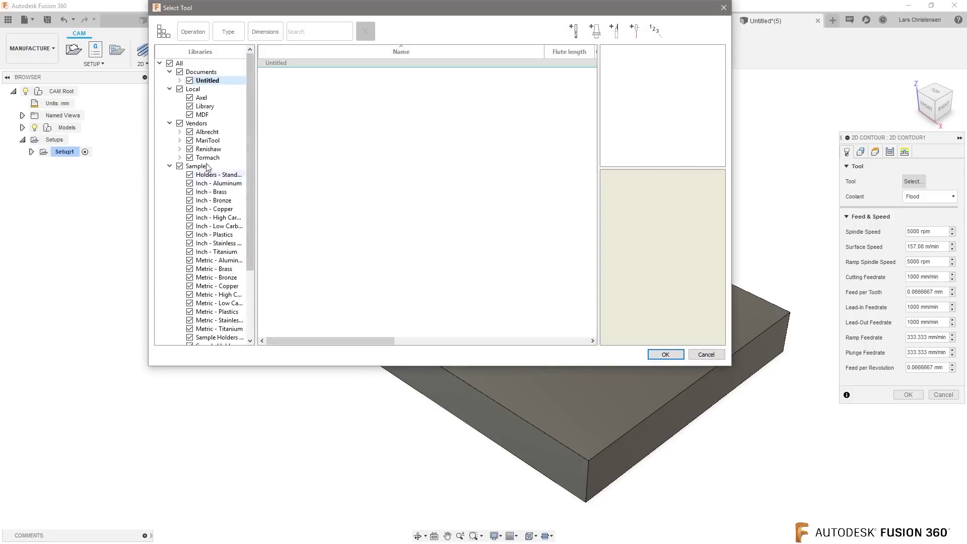
scroll(249, 122, "down", 3)
left_click(220, 339)
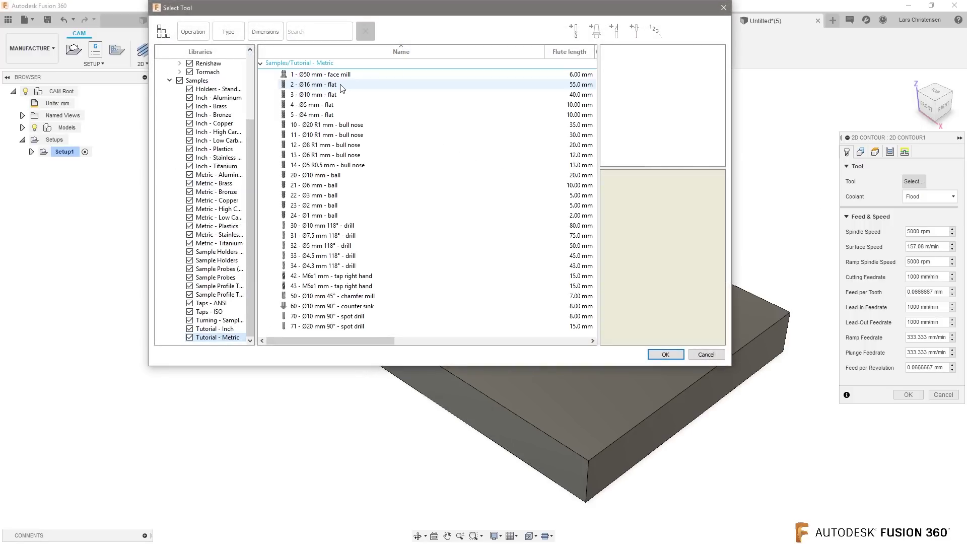
left_click(329, 86)
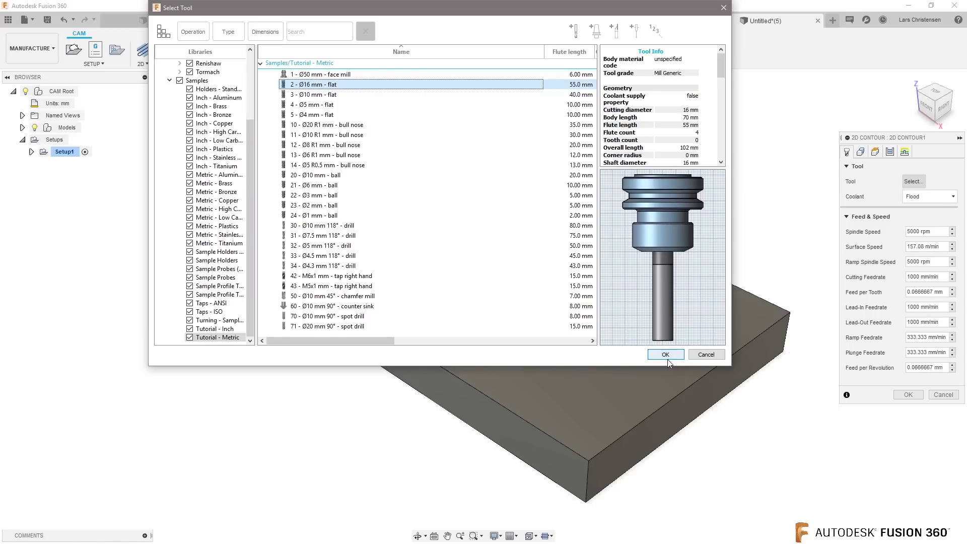
left_click(665, 356)
Select the plate's bottom outline as the contour, preview its holding tabs with Tabs enabled, and cancel the operation.
left_click(861, 151)
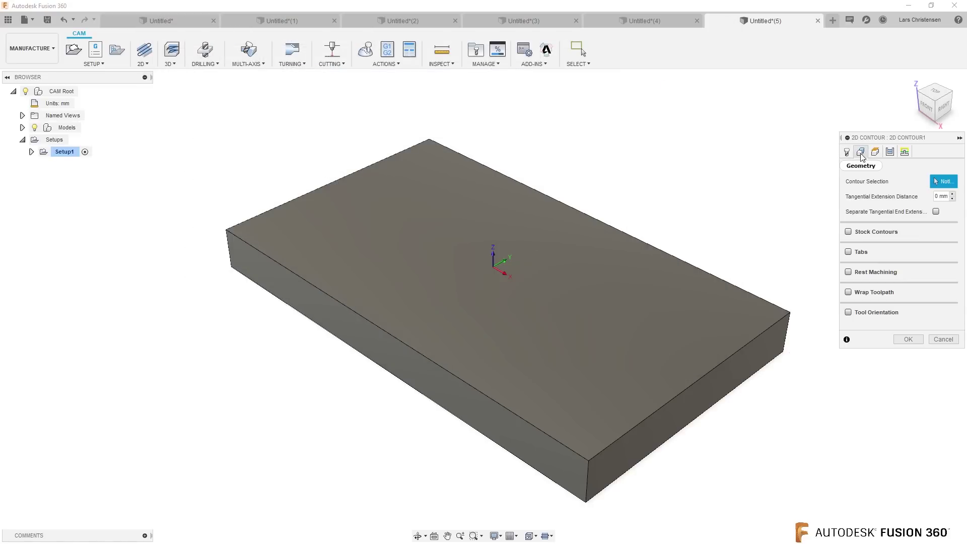
left_click(403, 384)
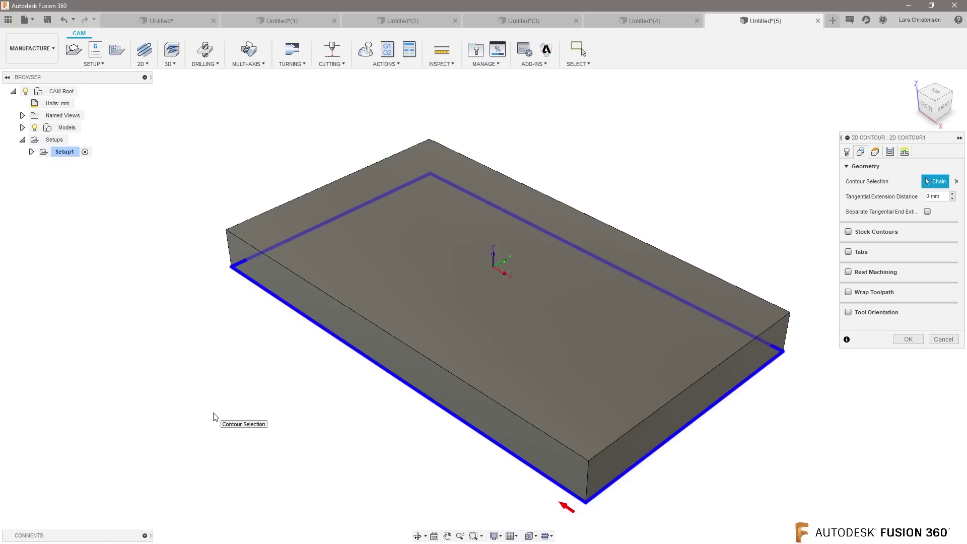
left_click(849, 252)
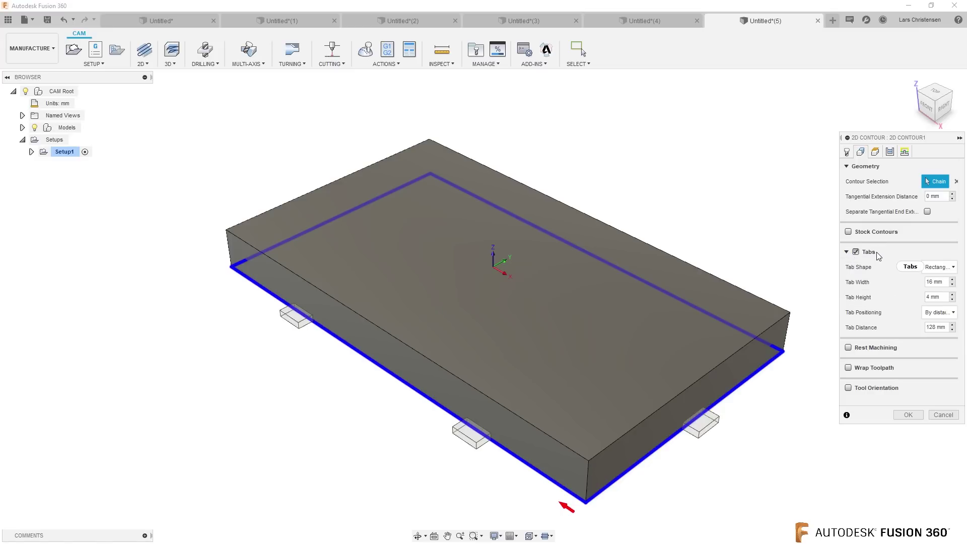
mouse_move(879, 256)
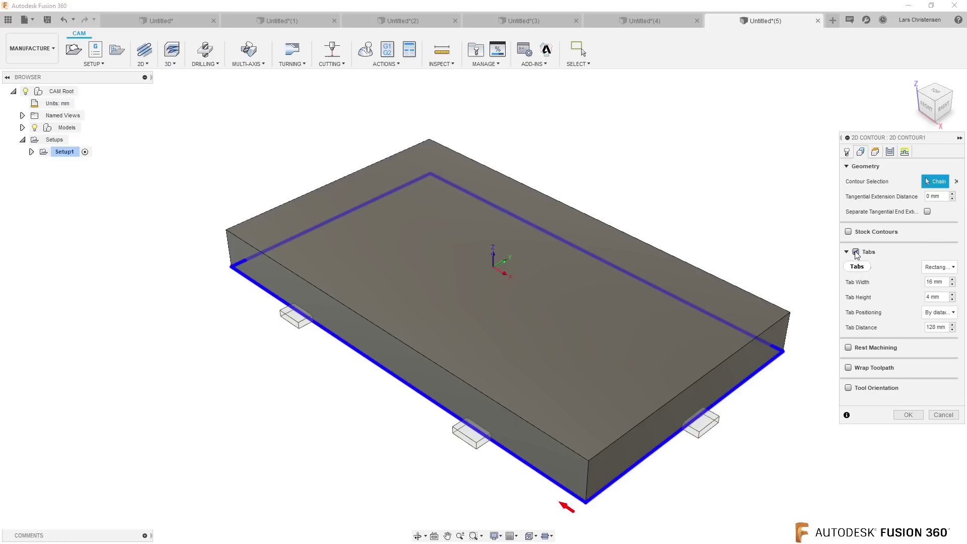
left_click(856, 252)
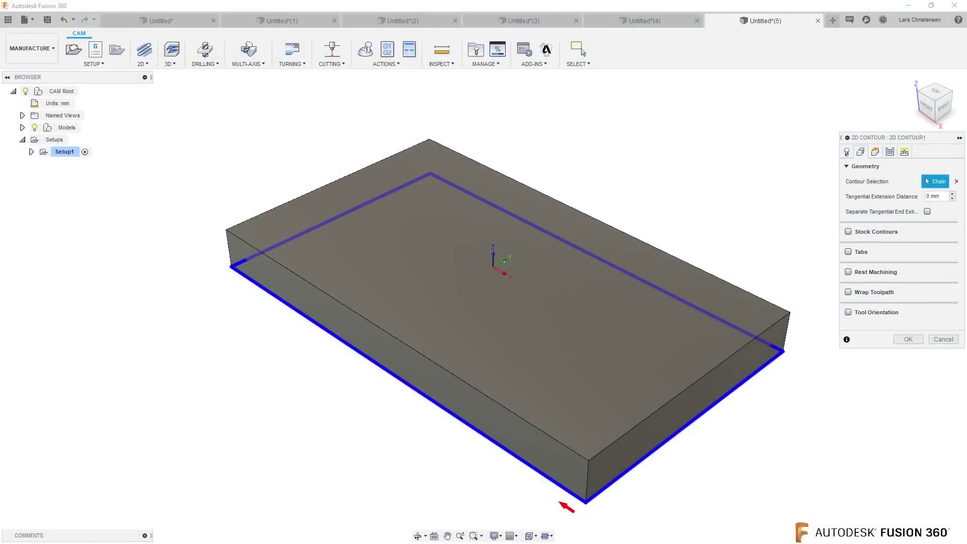
left_click(848, 251)
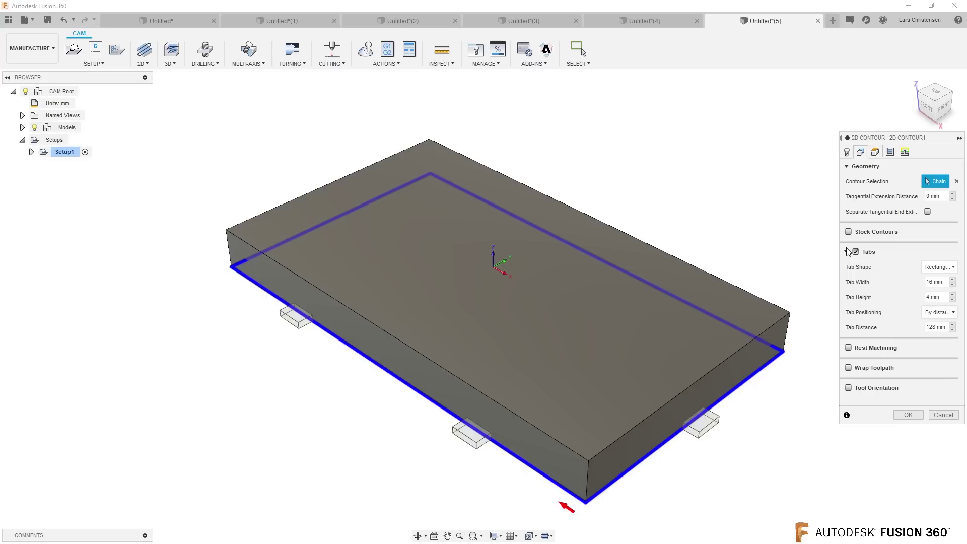
left_click(855, 251)
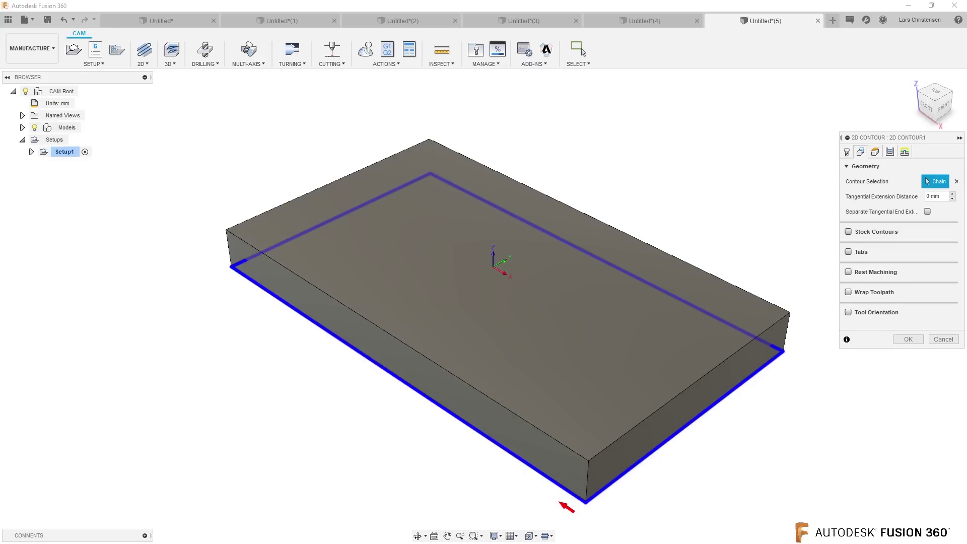
left_click(943, 339)
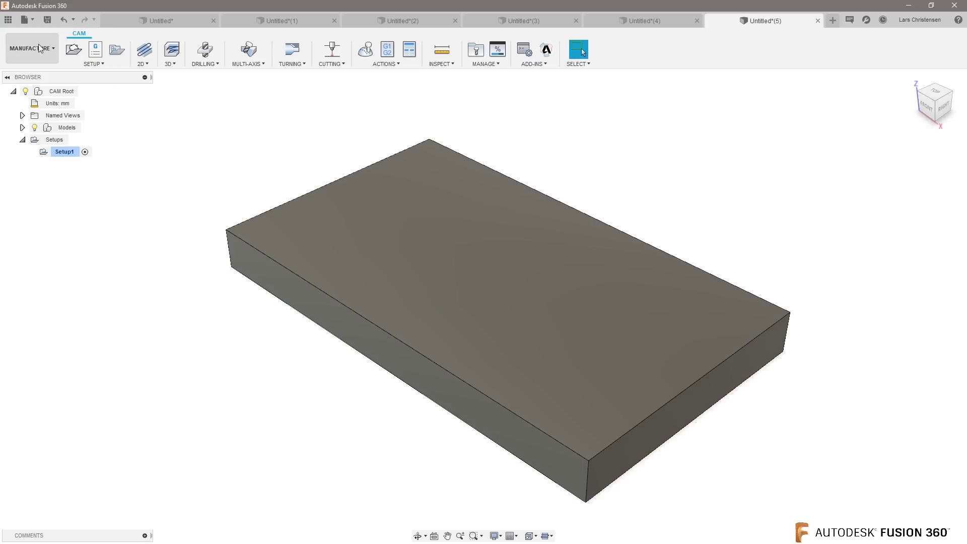
In the Design workspace, chamfer the plate's four vertical corner edges with an equal distance of 0.5 mm.
left_click(39, 48)
left_click(20, 72)
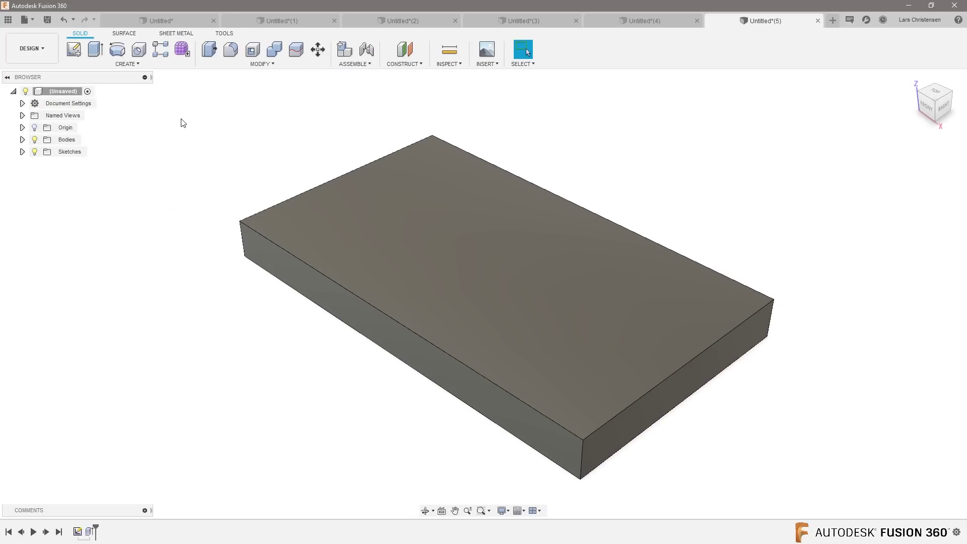
left_click(260, 64)
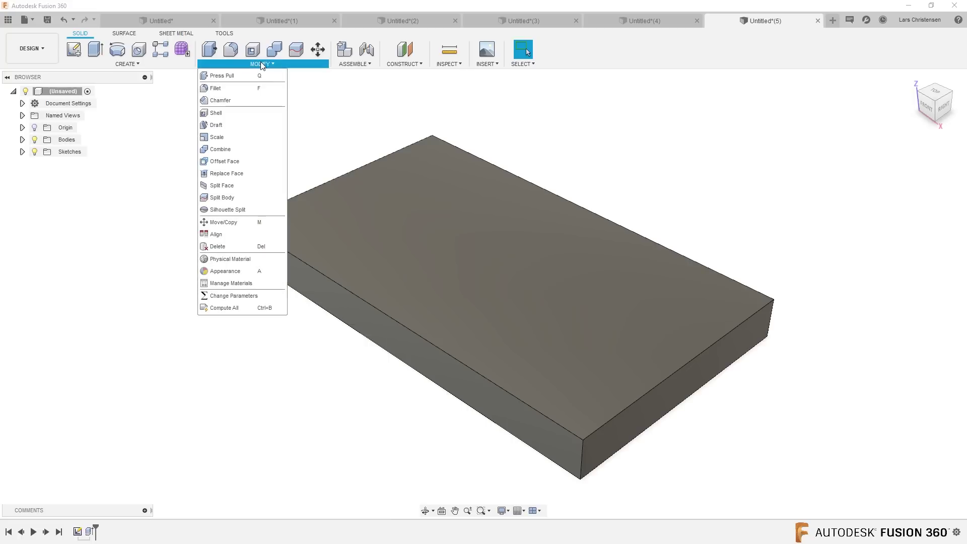
left_click(227, 100)
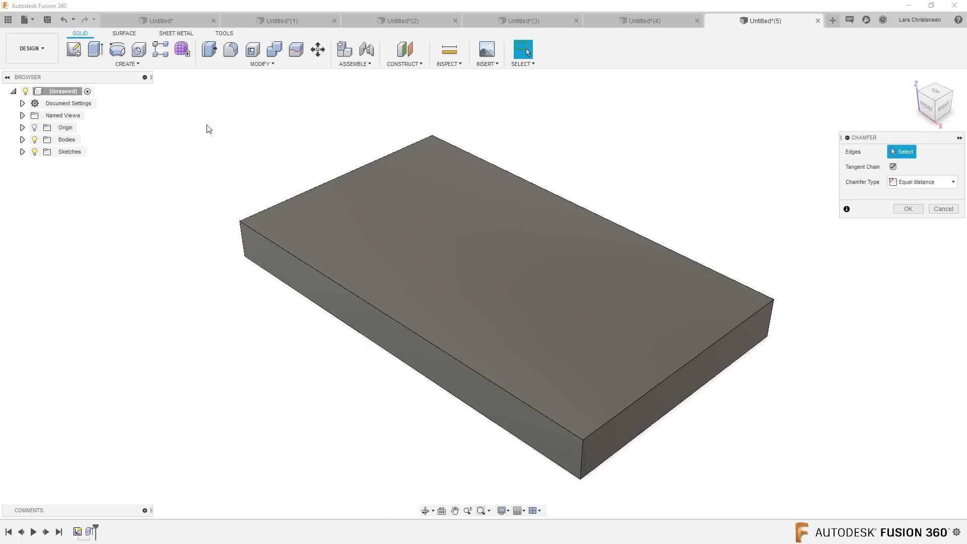
left_click(241, 239)
left_click(443, 142)
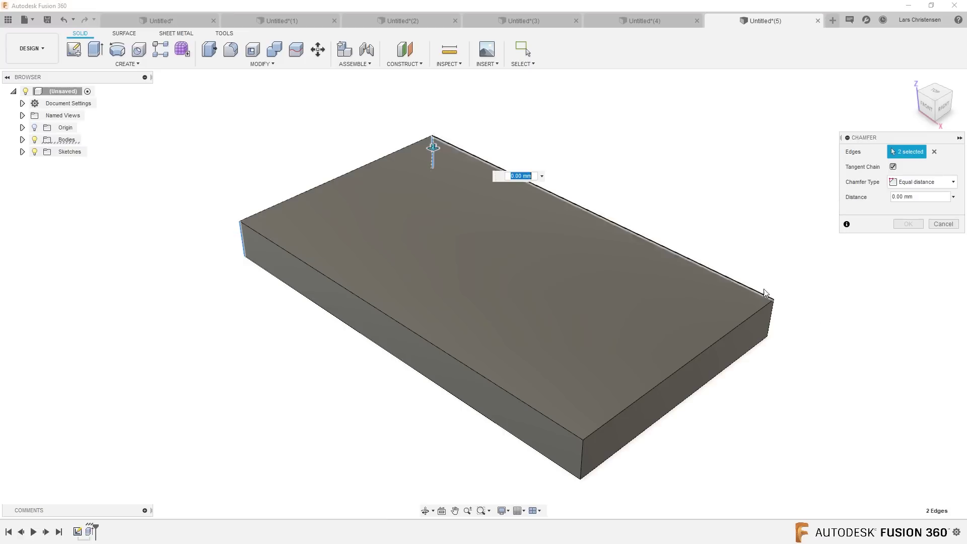
left_click(770, 317)
scroll(581, 468, "up", 5)
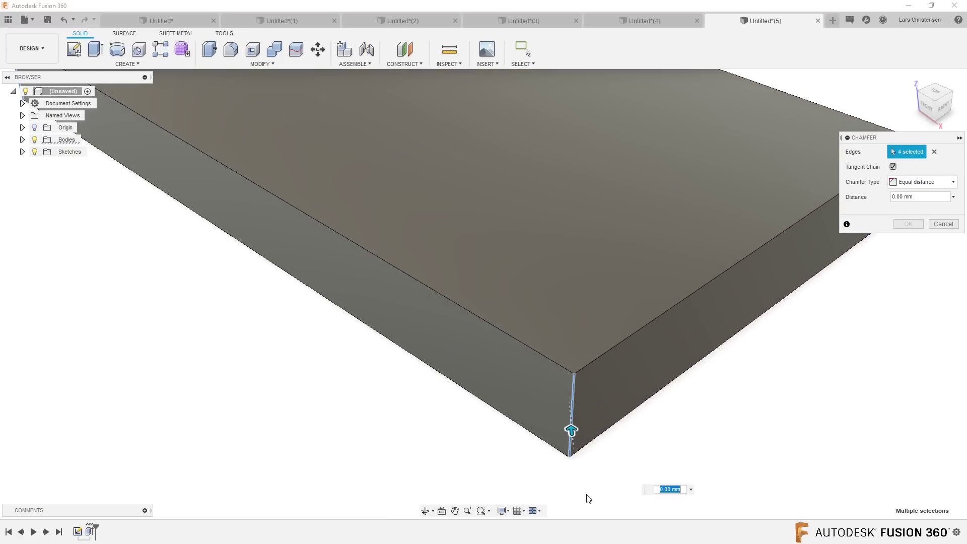
left_click(569, 347)
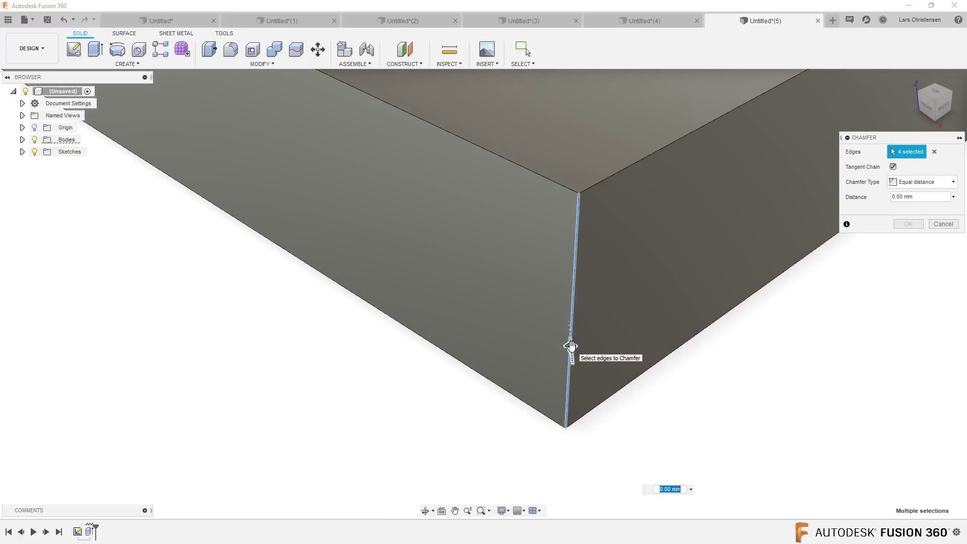
type(".5")
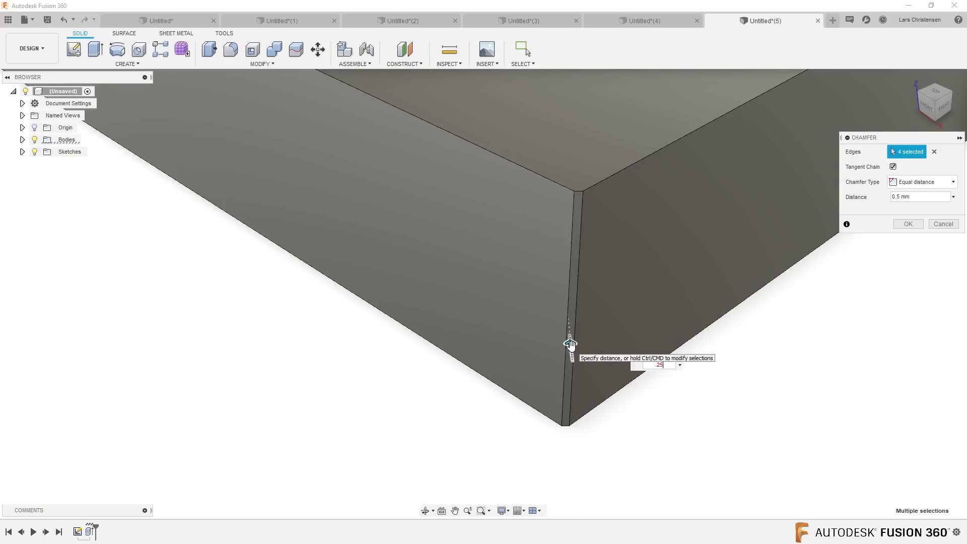
key("Return")
middle_click_drag(572, 346, 546, 431, "shift")
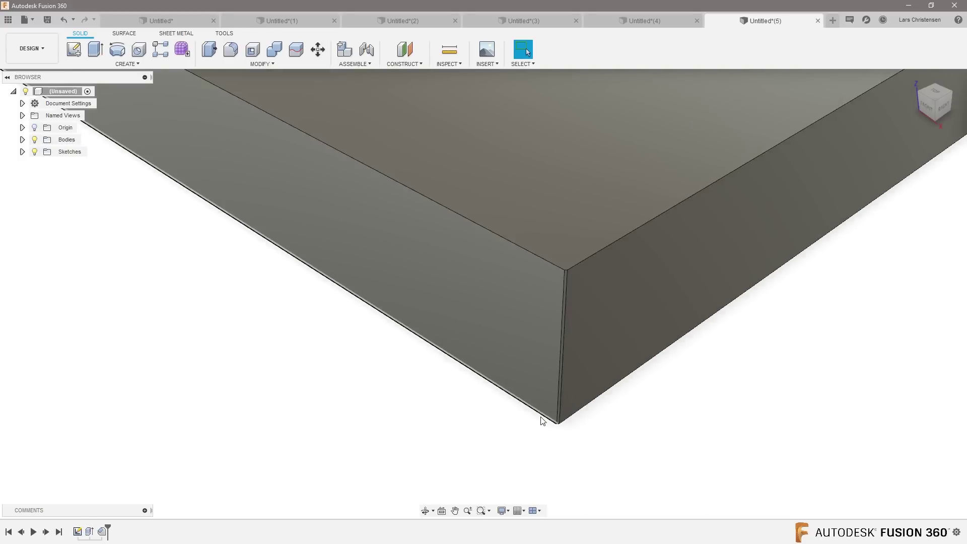
middle_click_drag(617, 446, 599, 447, "shift")
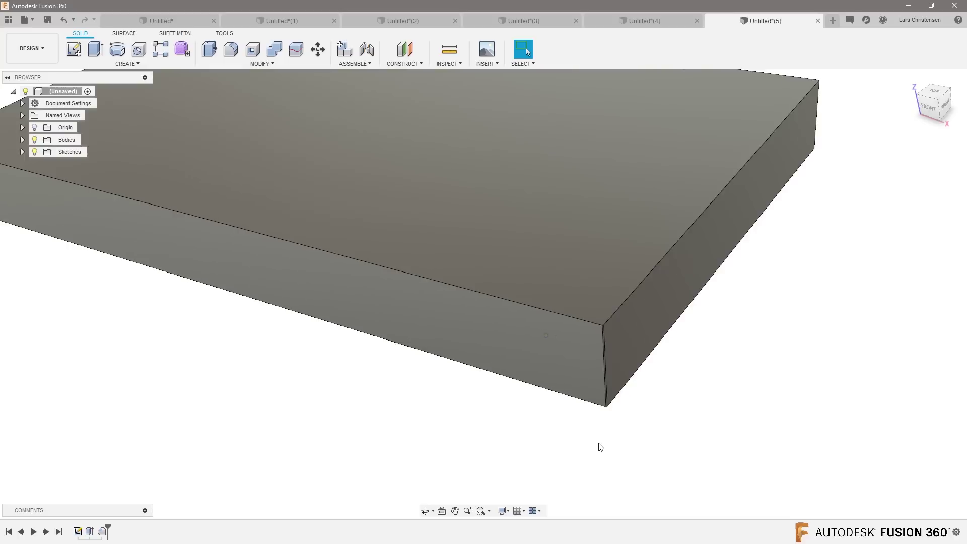
scroll(599, 447, "down", 3)
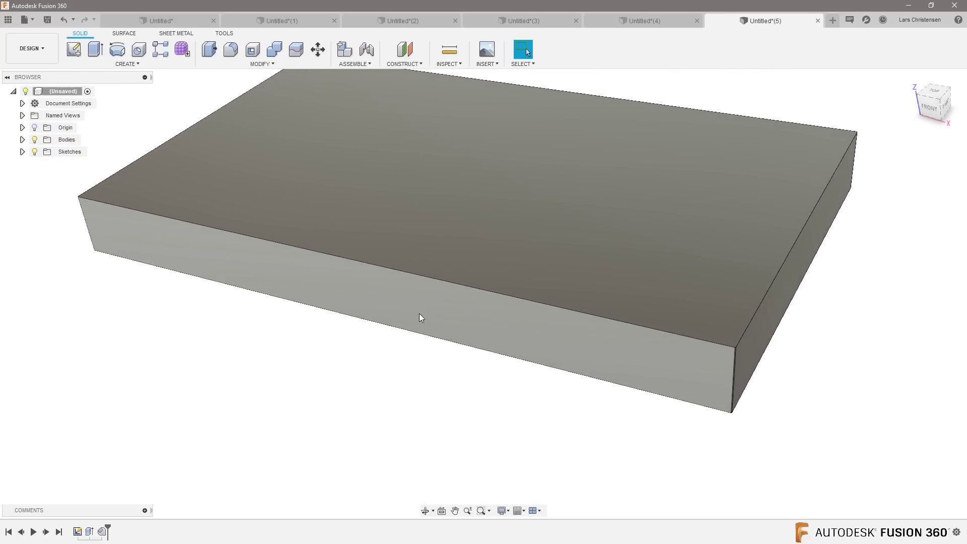
middle_click_drag(366, 383, 281, 375, "shift")
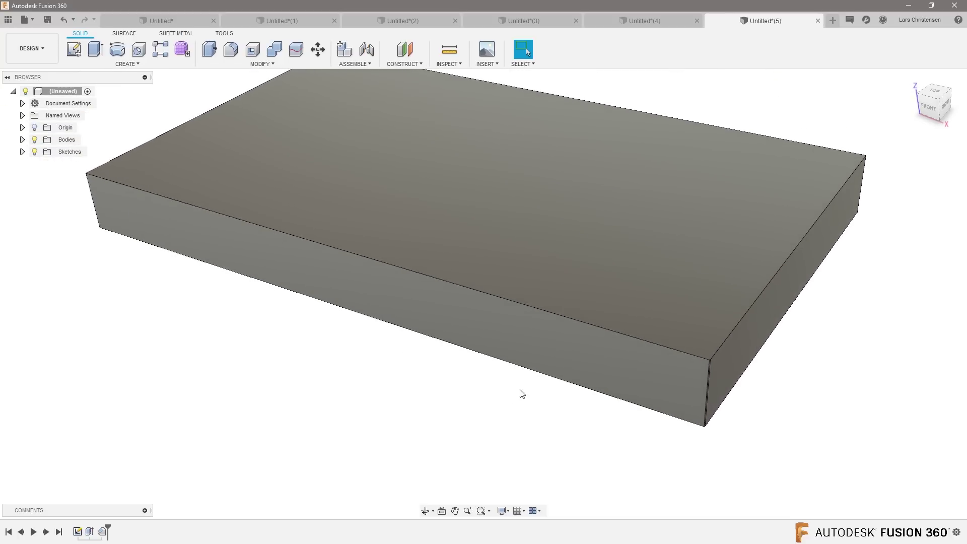
middle_click_drag(526, 422, 537, 409, "shift")
scroll(538, 410, "up", 1)
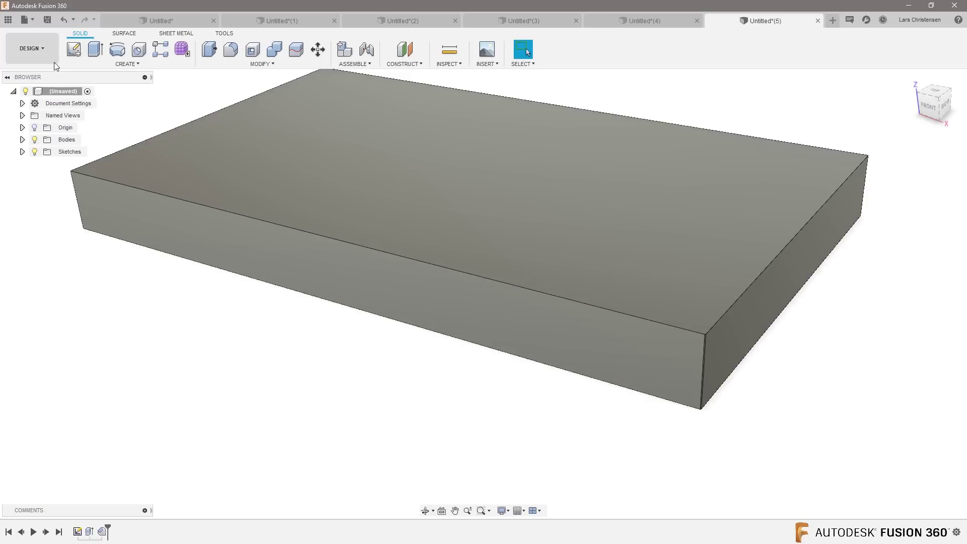
In the Manufacture workspace, start a 2D Contour operation with the 2 - Ø16 mm flat tool from the Tutorial - Metric library.
left_click(32, 48)
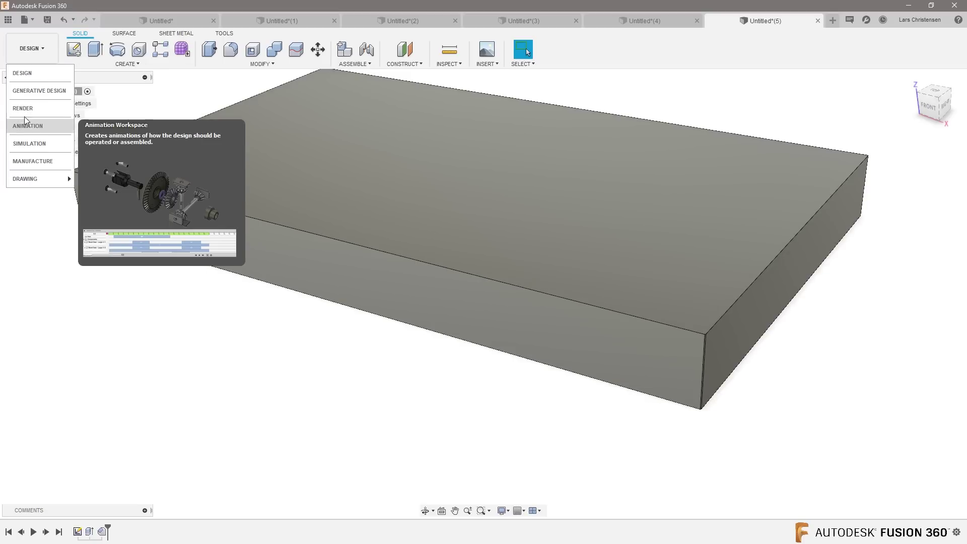
left_click(31, 160)
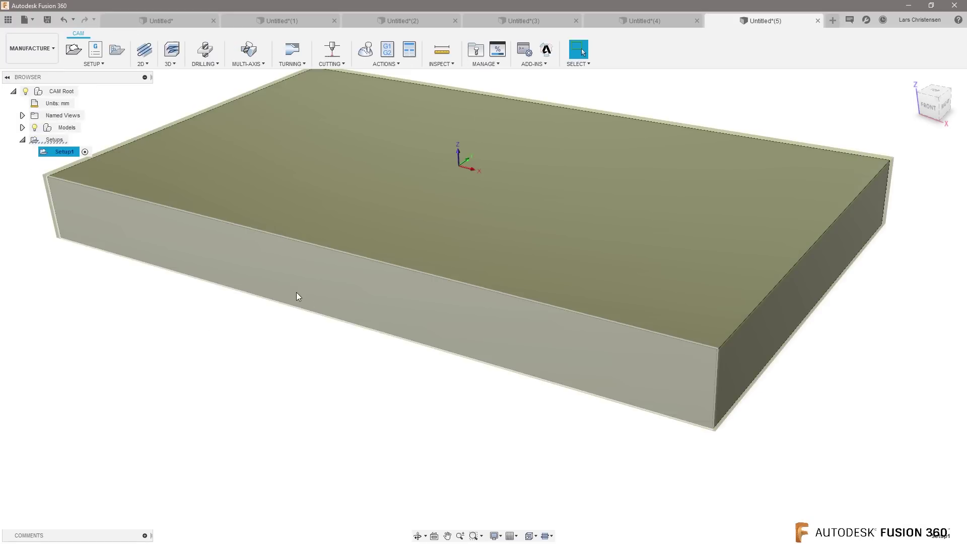
scroll(296, 292, "down", 3)
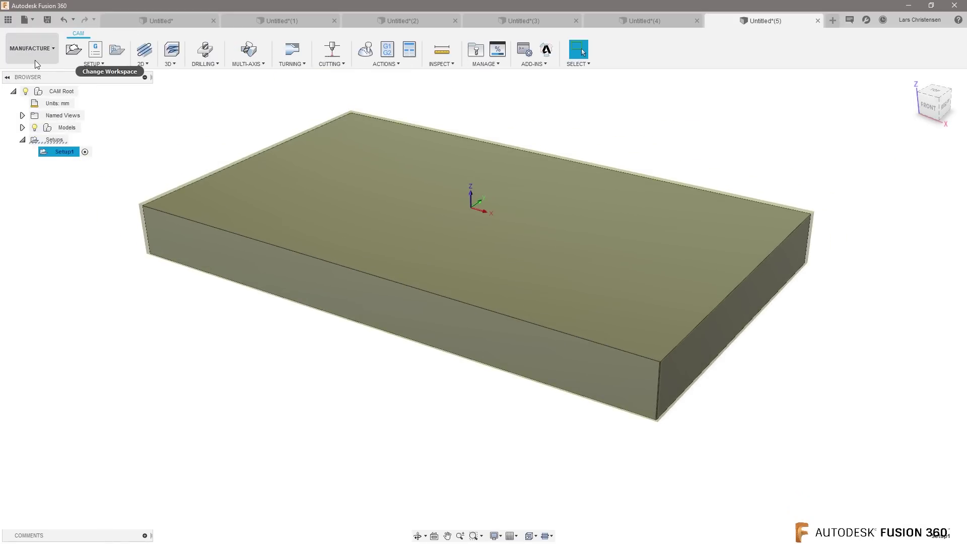
left_click(143, 63)
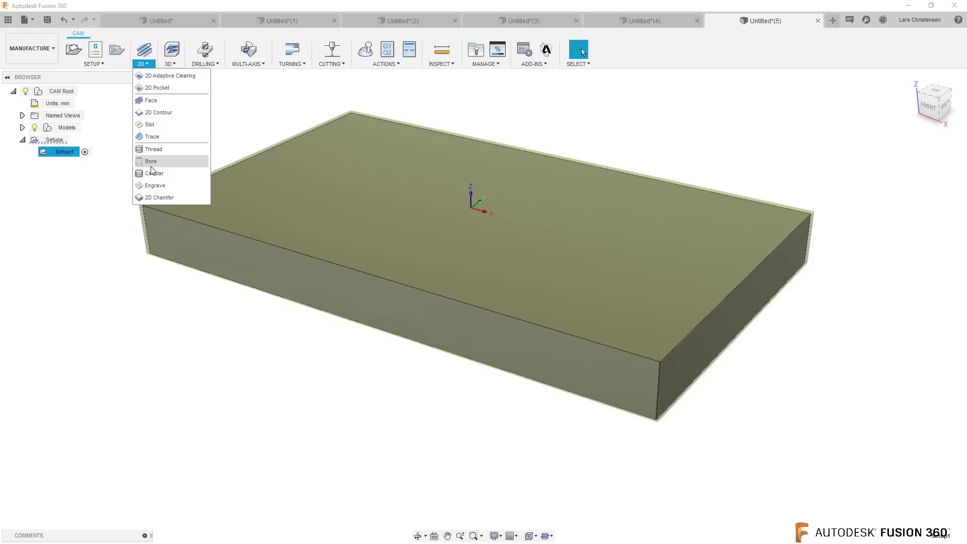
left_click(157, 112)
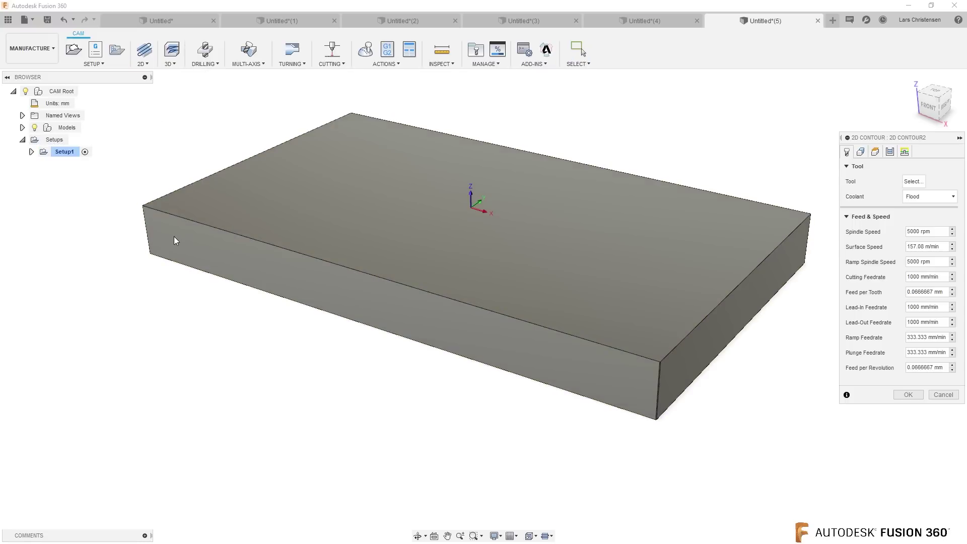
left_click(913, 181)
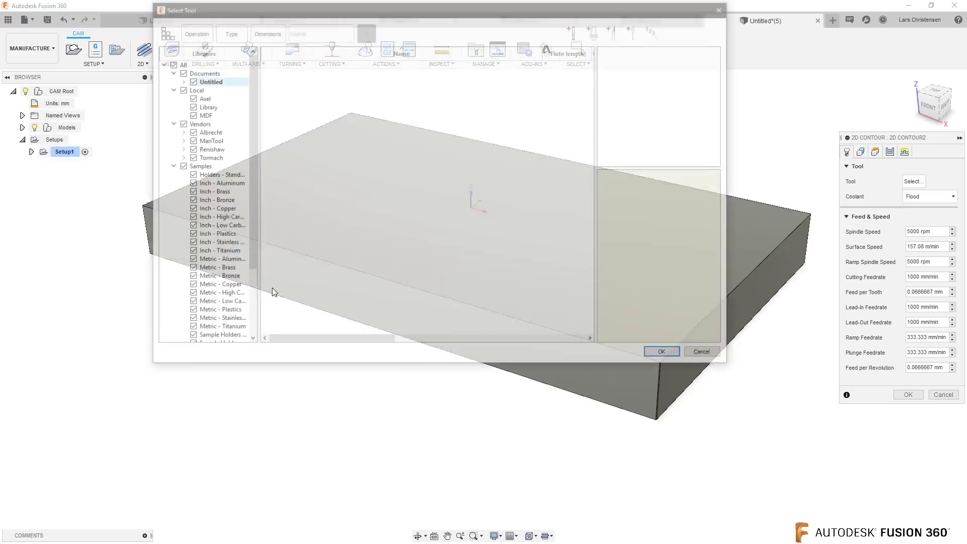
left_click(222, 338)
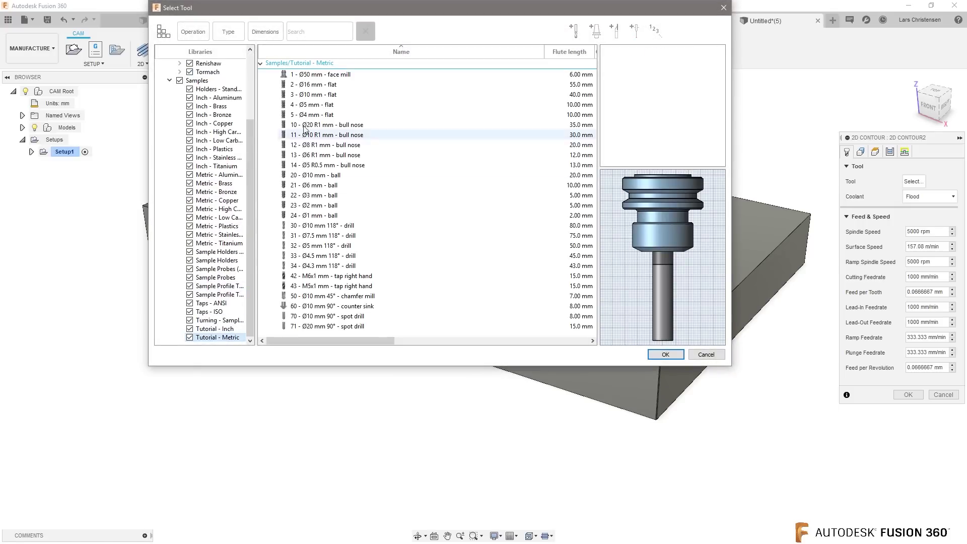
double_click(316, 85)
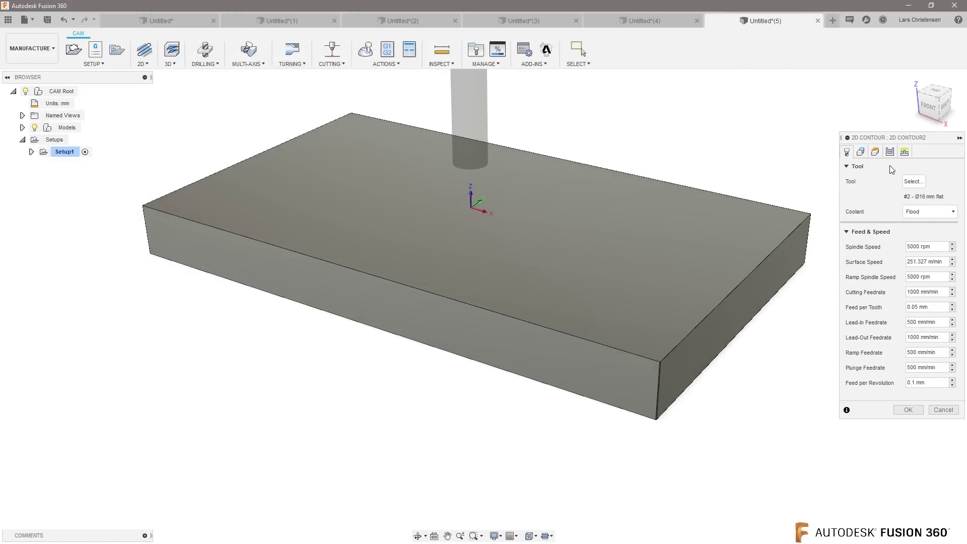
Select the plate's bottom outline as the contour and generate the 2D Contour toolpath with the remaining settings at default.
left_click(860, 151)
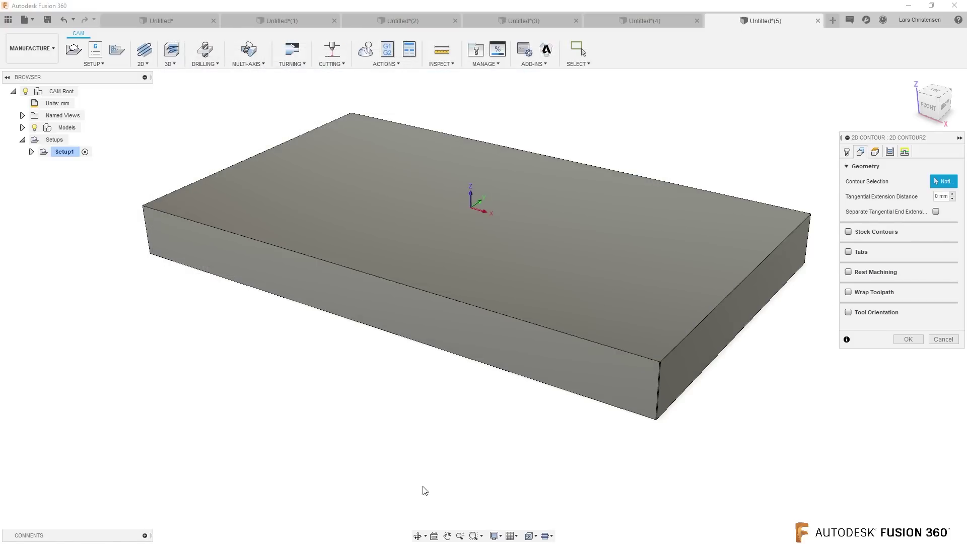
left_click(431, 346)
left_click(908, 339)
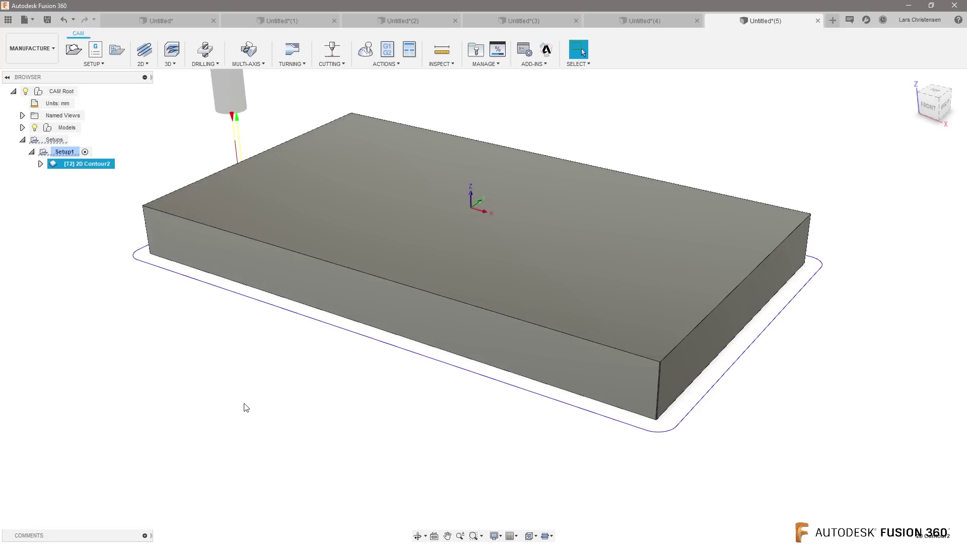
Examine the wooden frame's edge marks in Photos, close the open images, and inspect the toolpath's lead-in and lead-out on the plate's short side.
middle_click_drag(243, 403, 268, 381, "shift")
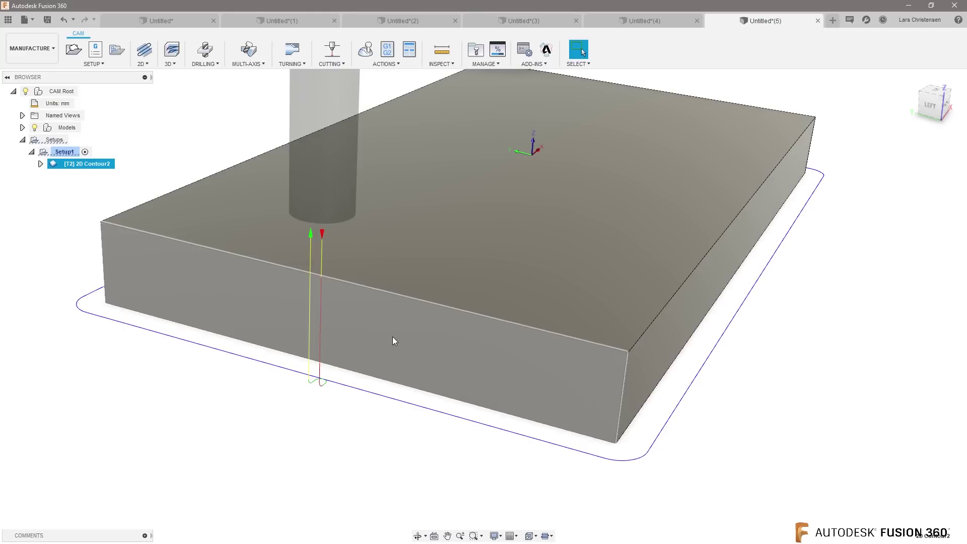
key("alt+Tab")
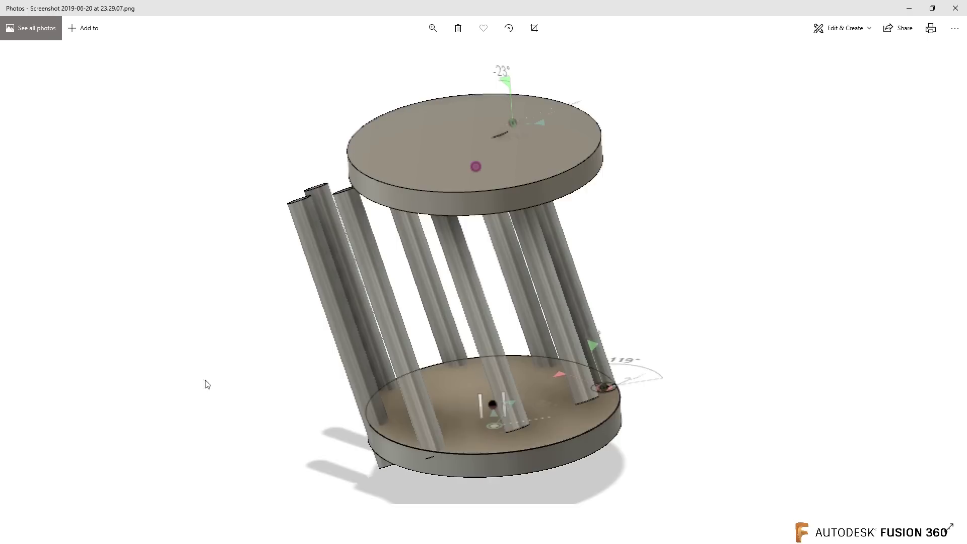
left_click(955, 8)
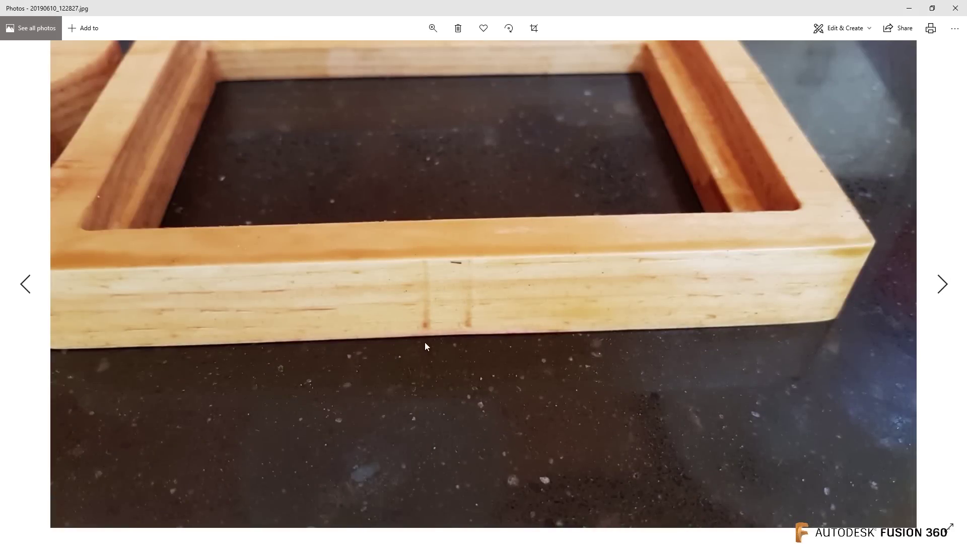
left_click(955, 8)
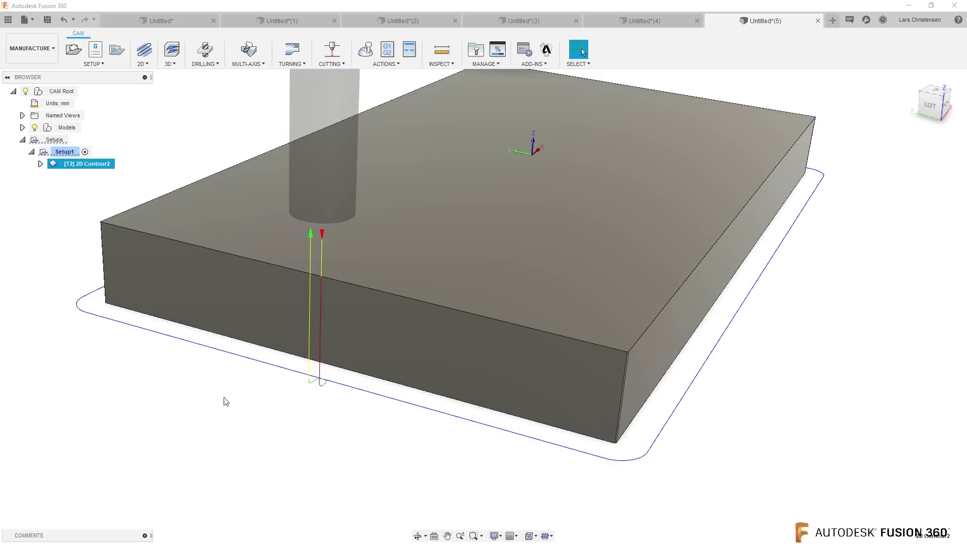
scroll(338, 418, "up", 5)
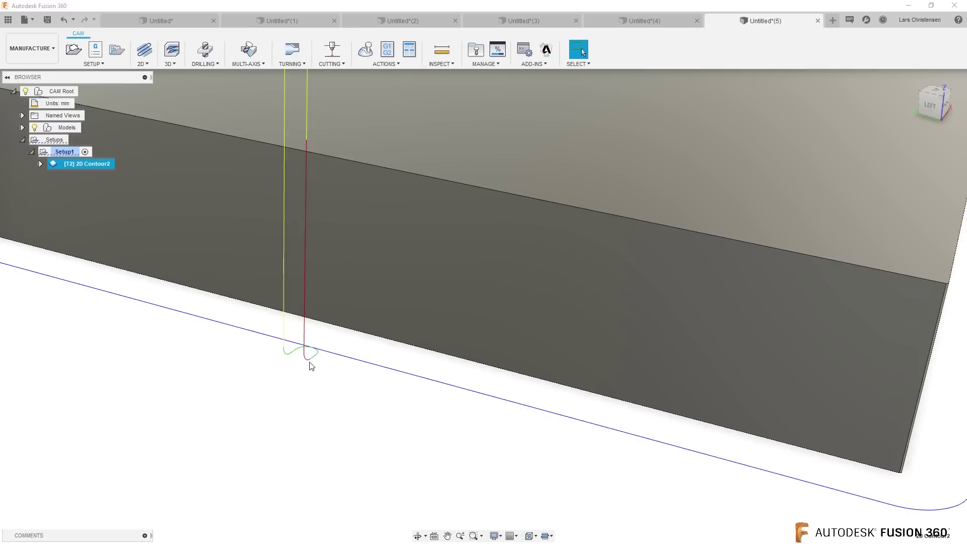
scroll(343, 213, "down", 6)
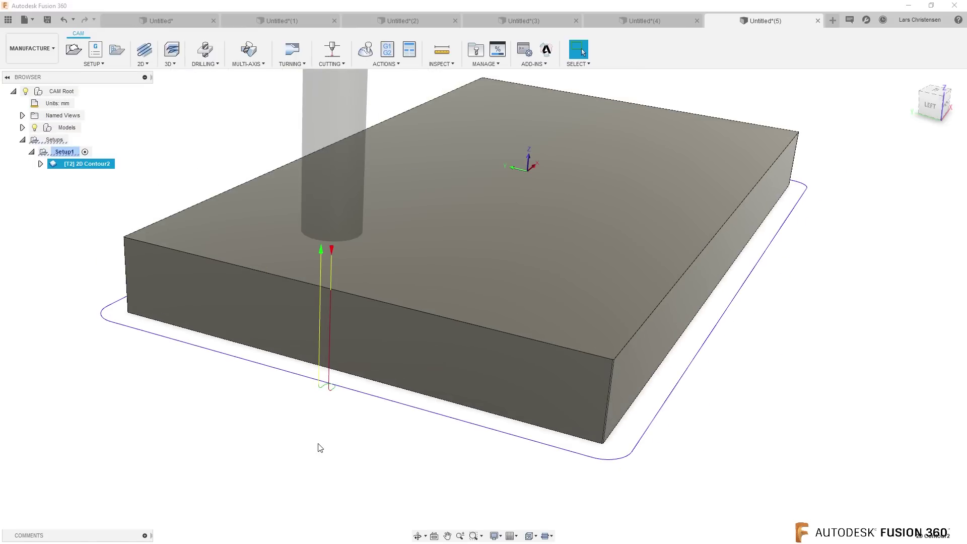
scroll(322, 438, "up", 2)
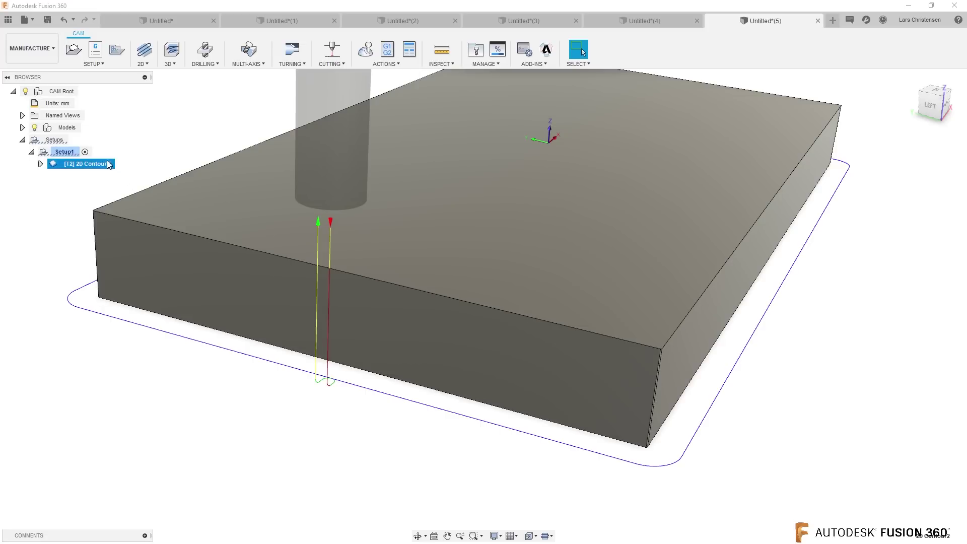
Edit the 2D Contour operation to use the bottom point of the plate's chamfered corner as entry position, and check the regenerated toolpath there.
right_click(113, 166)
left_click(121, 173)
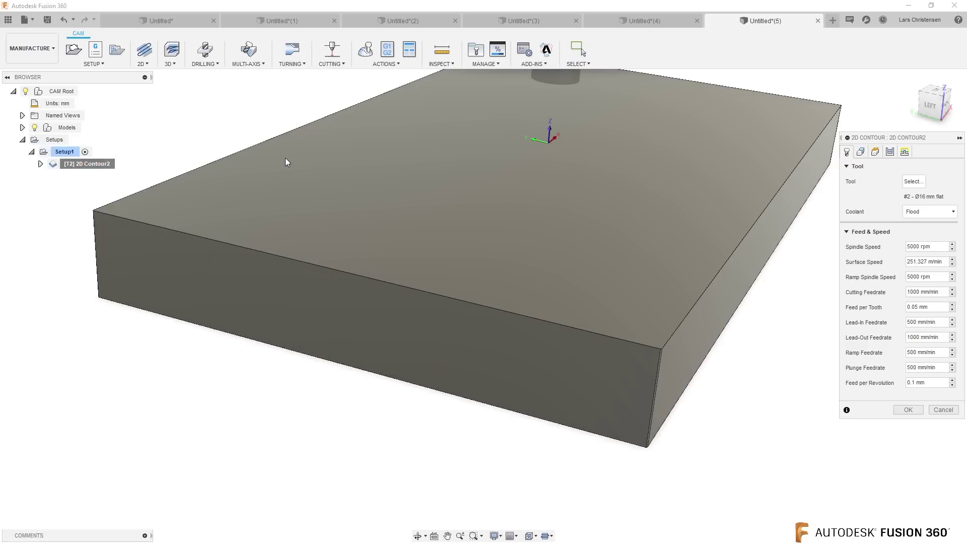
left_click(903, 154)
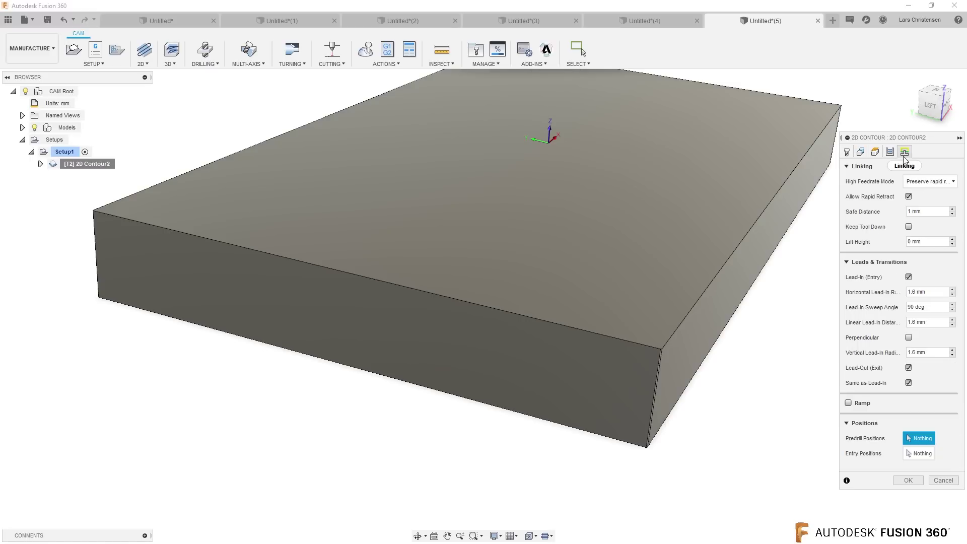
left_click(913, 453)
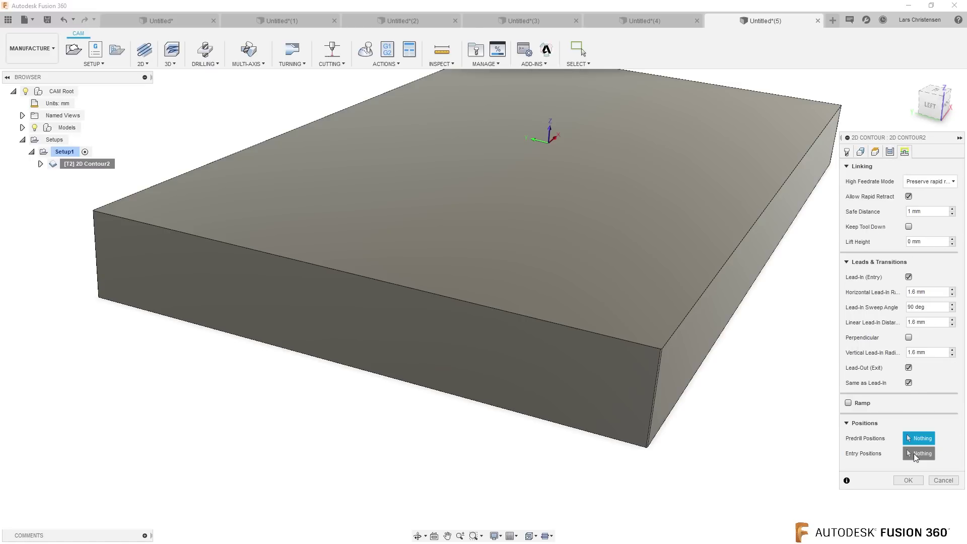
left_click(646, 448)
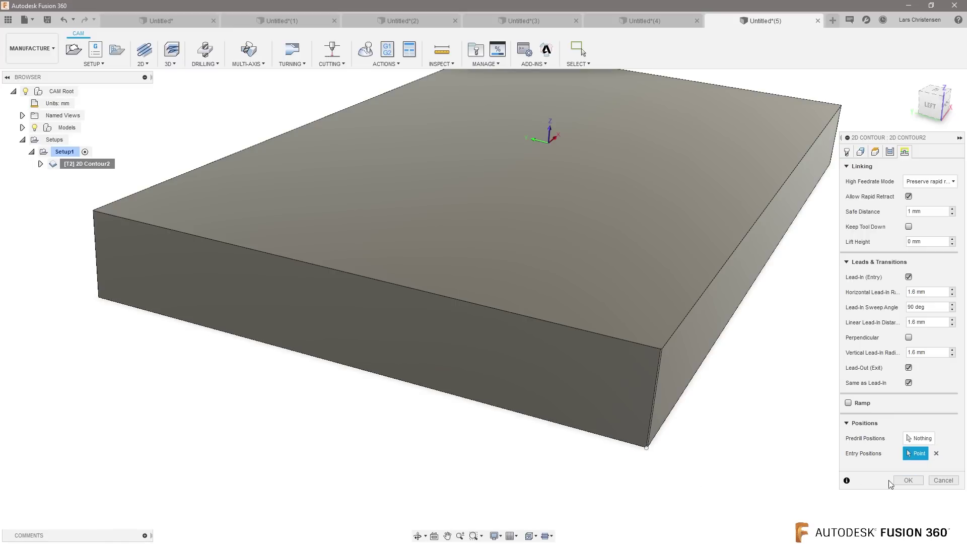
left_click(908, 479)
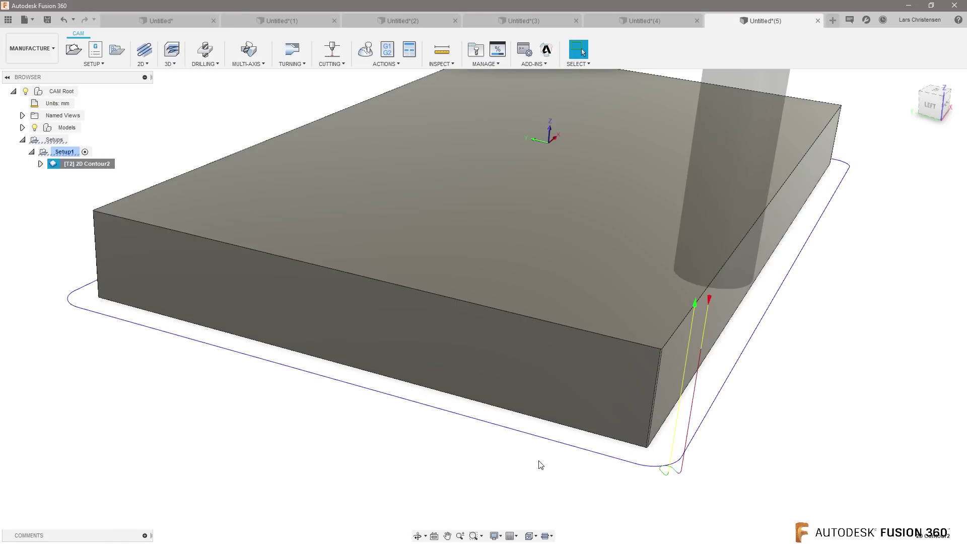
scroll(654, 503, "up", 10)
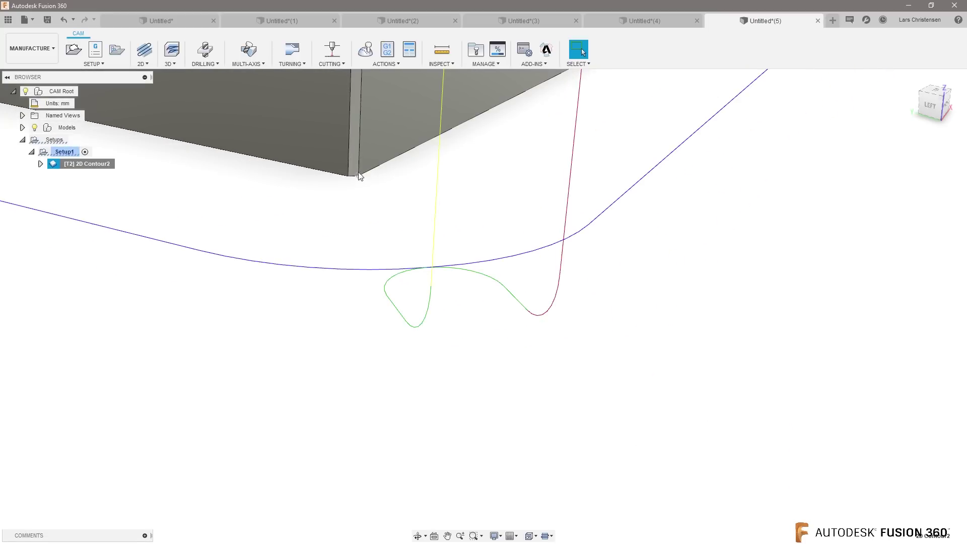
scroll(405, 374, "down", 5)
scroll(407, 370, "down", 3)
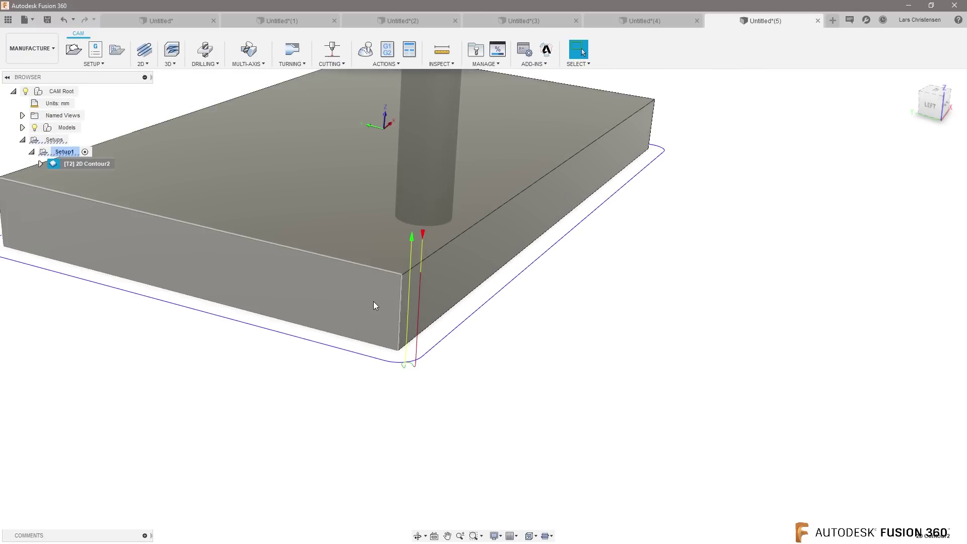
mouse_move(442, 369)
middle_mouse_down("shift")
mouse_move(482, 399)
mouse_move(518, 387)
middle_mouse_up("shift")
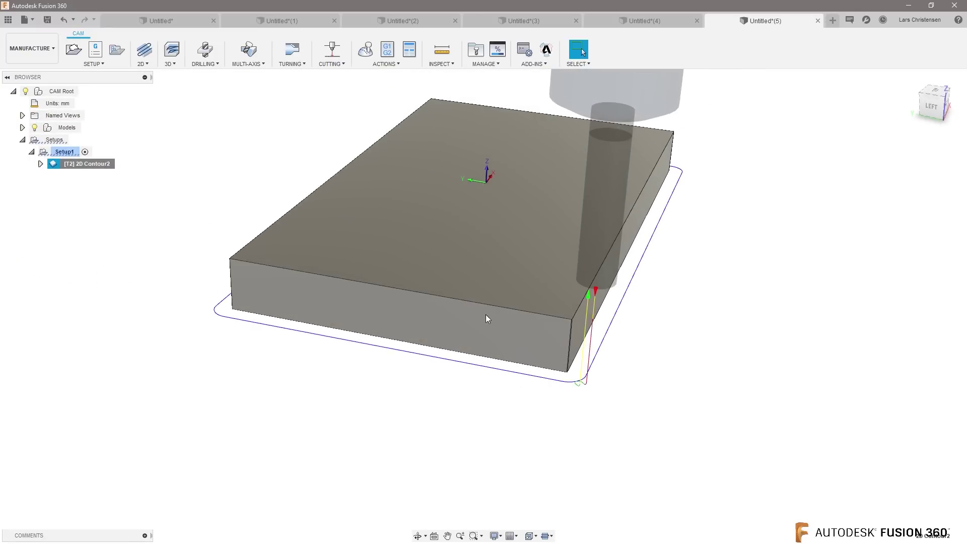